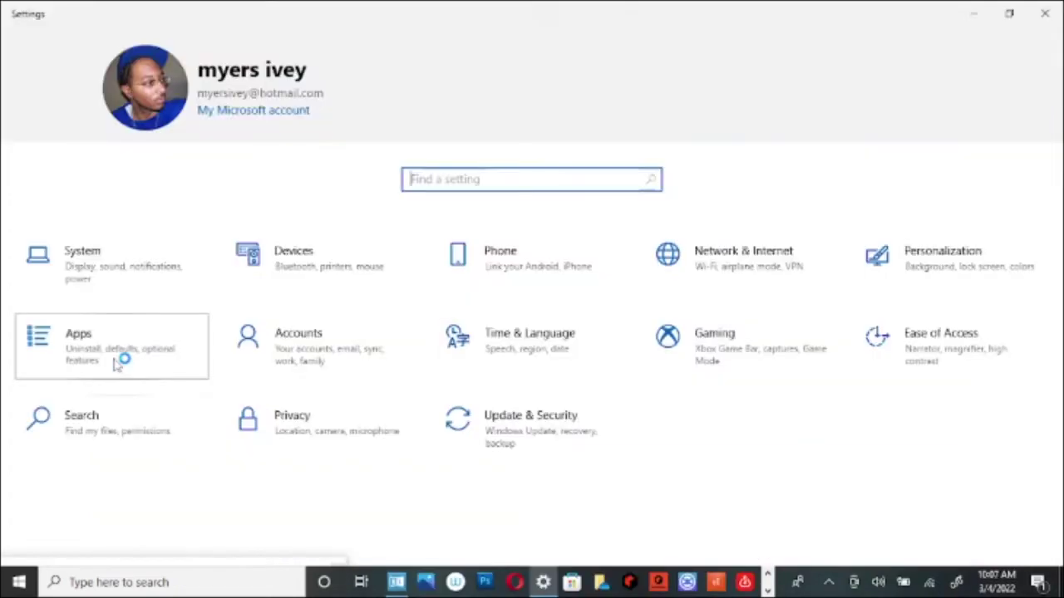
# - Open the Apps & features settings and look through the list of installed apps
pyautogui.click(124, 349)
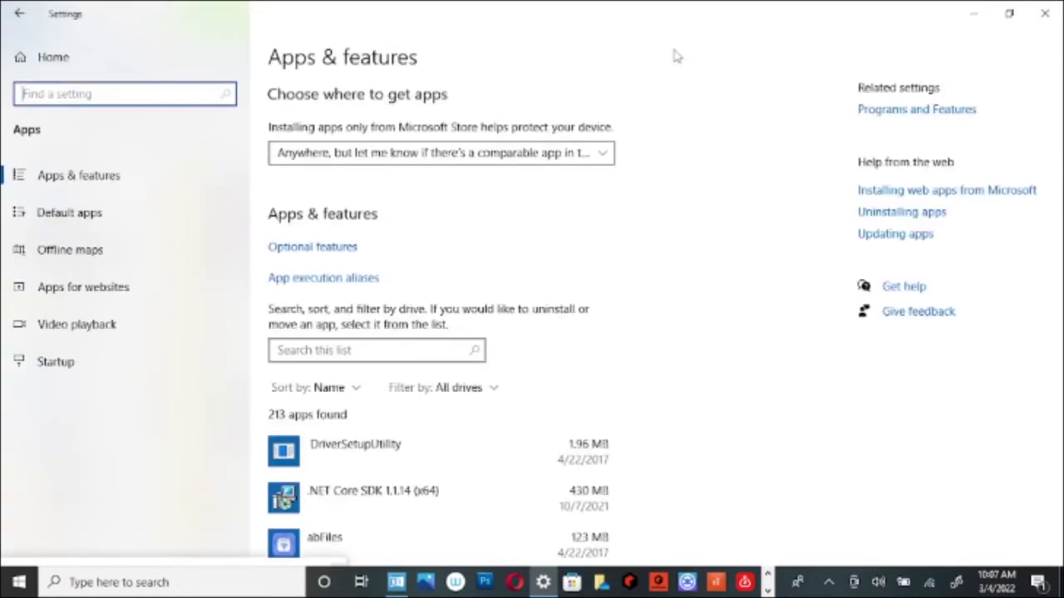
pyautogui.scroll(-15, 1045, 266)
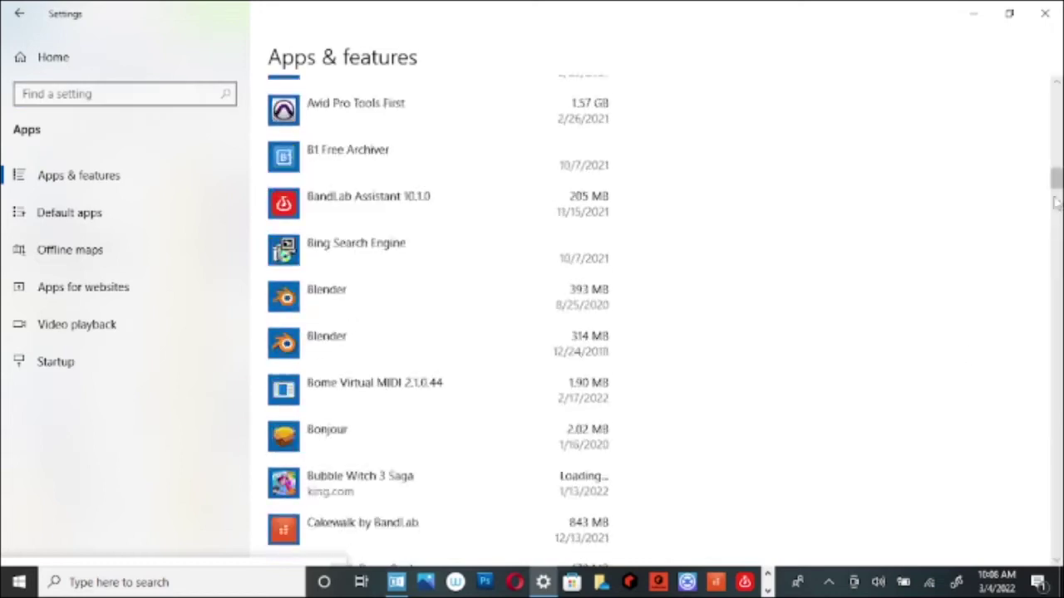
pyautogui.scroll(3, 1055, 413)
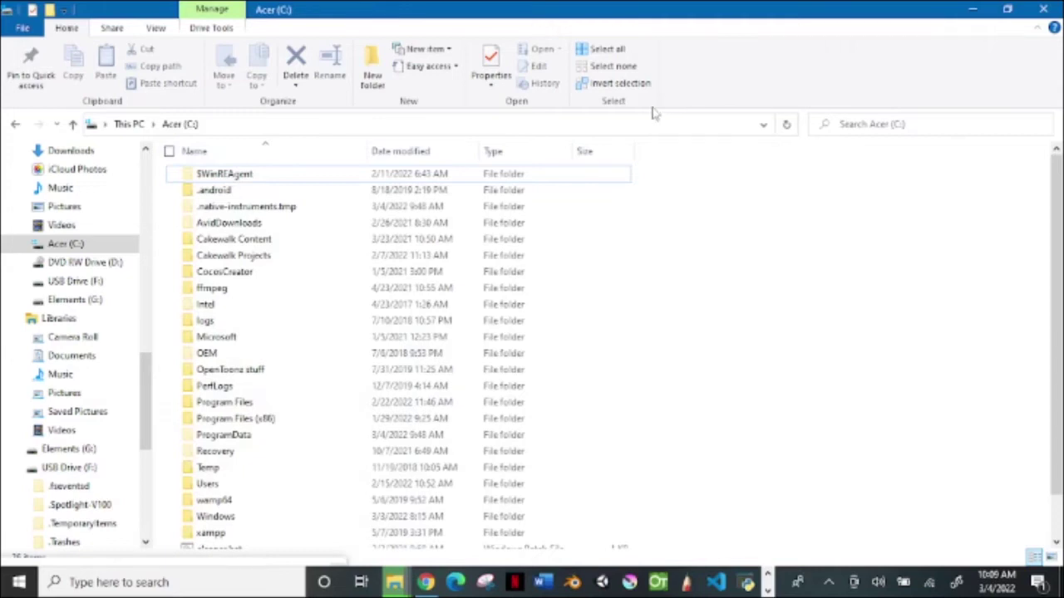
# - Open the Native Instruments folder inside Program Files on the C: drive and maximize its window
pyautogui.doubleClick(244, 402)
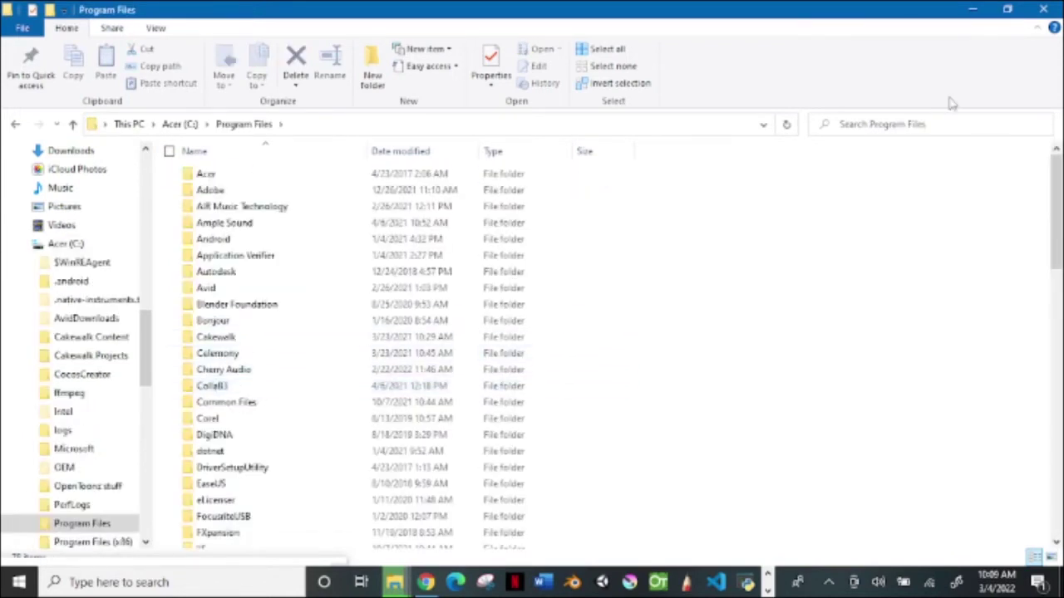
pyautogui.moveTo(1059, 183); pyautogui.dragTo(1060, 287)
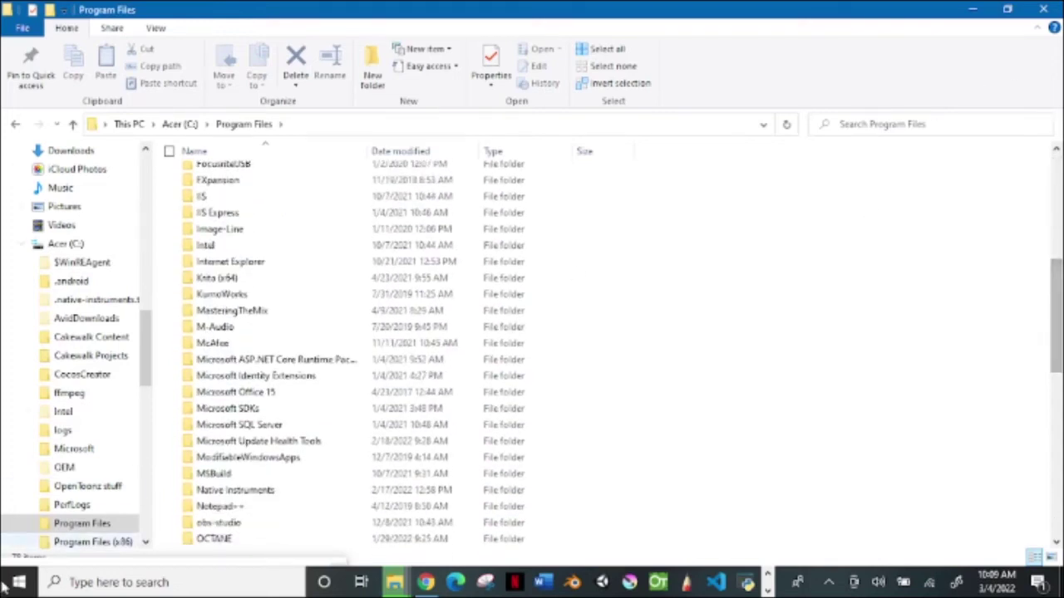
pyautogui.click(204, 494)
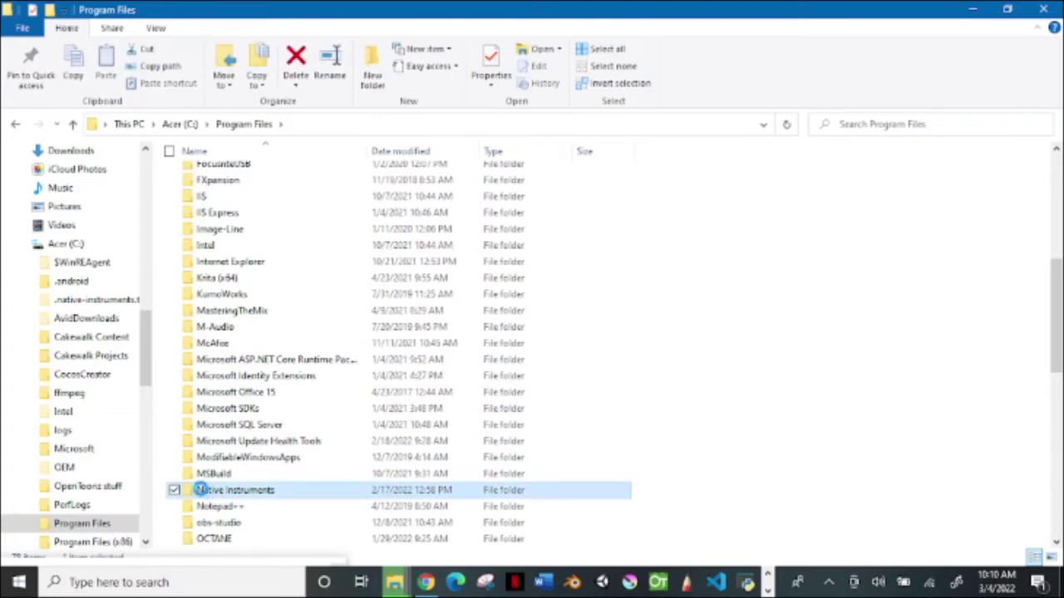
pyautogui.doubleClick(877, 9)
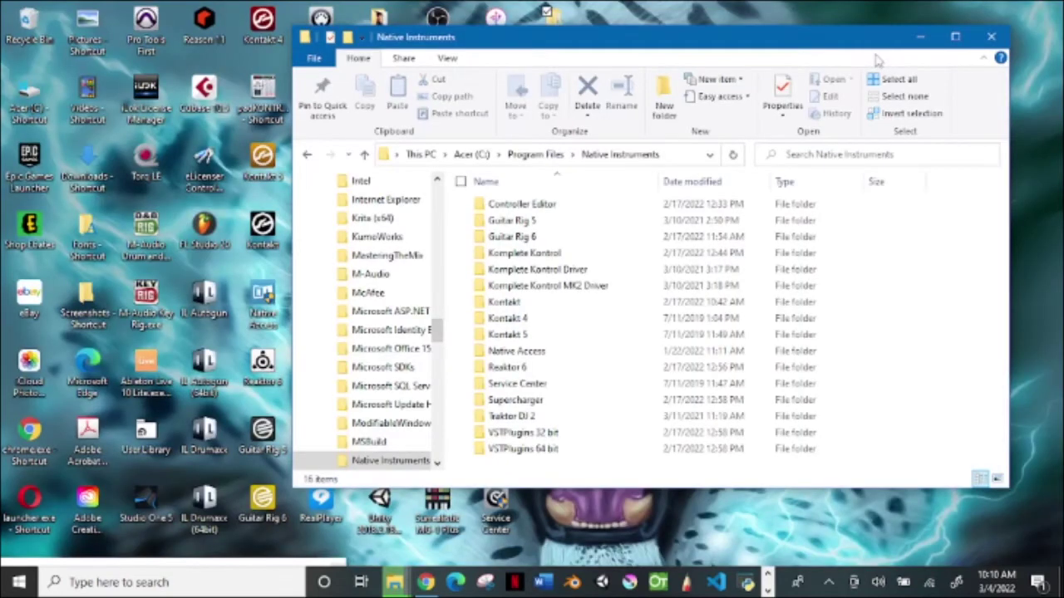
pyautogui.click(953, 38)
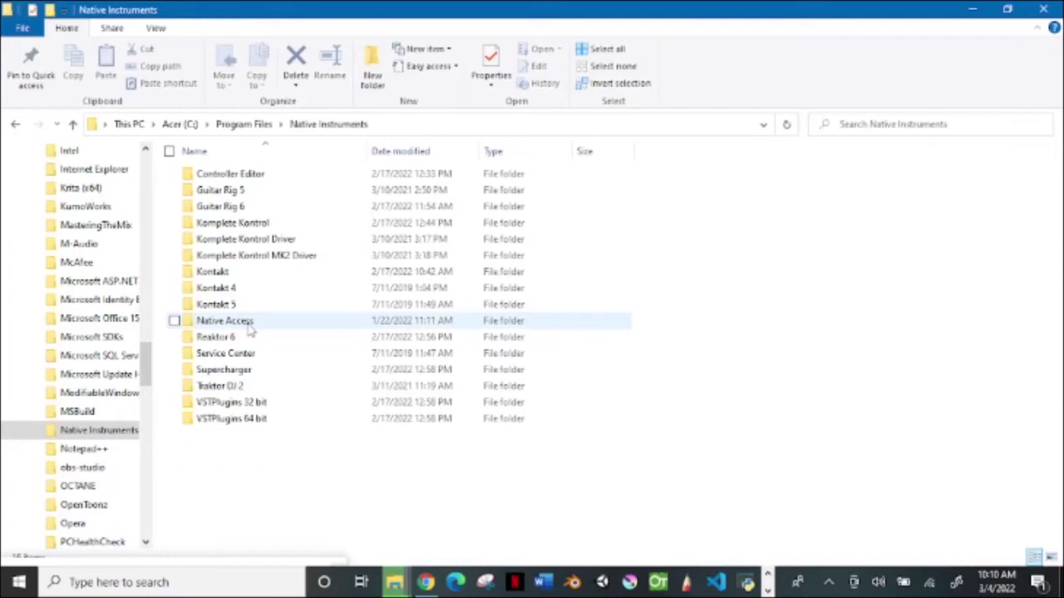
# - Show the available file actions for the Native Access folder without applying any
pyautogui.doubleClick(248, 322)
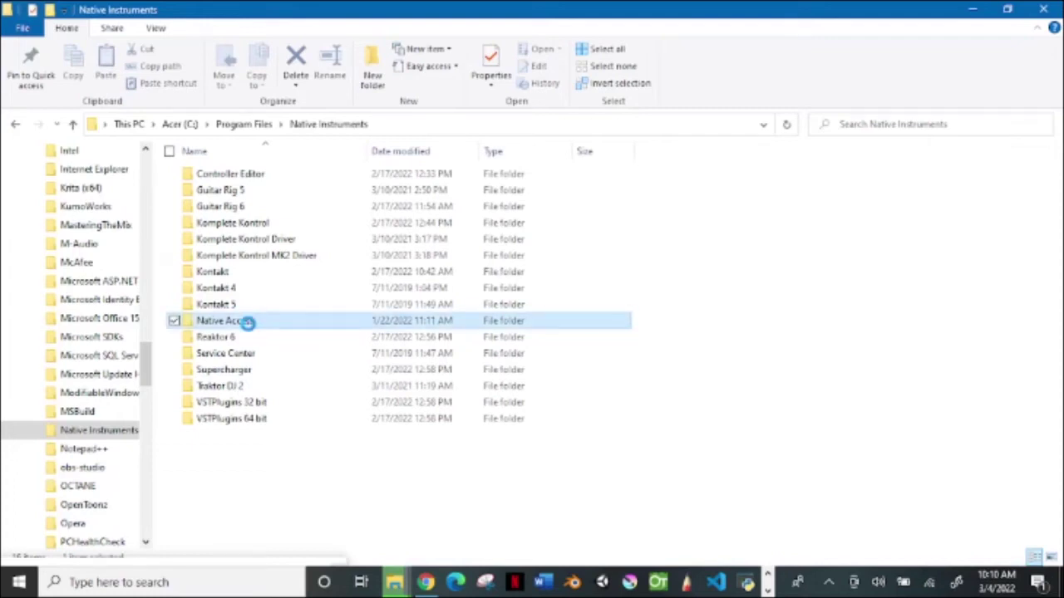
pyautogui.rightClick(249, 324)
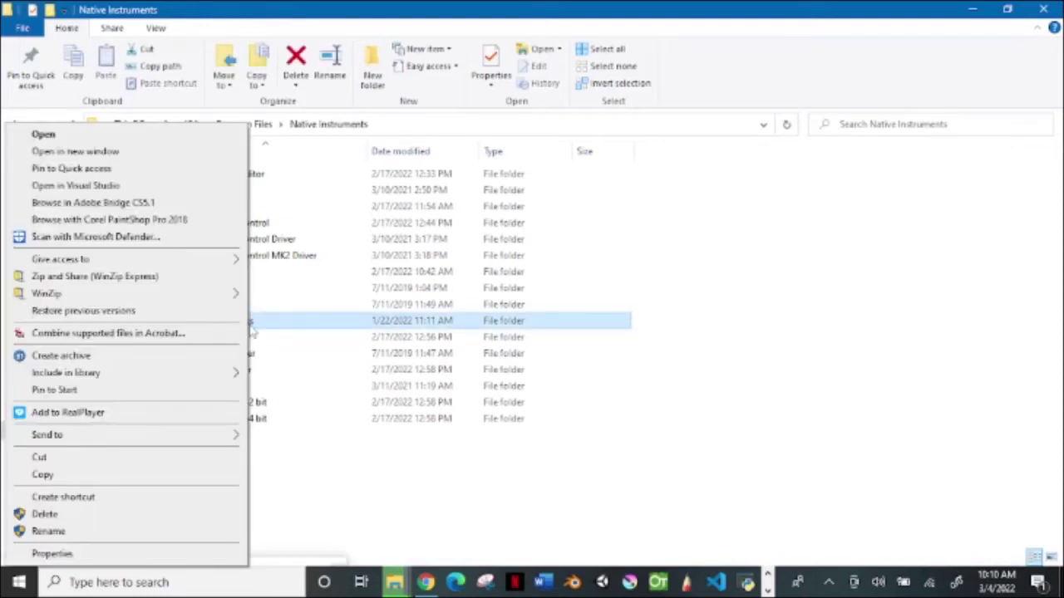
pyautogui.click(603, 232)
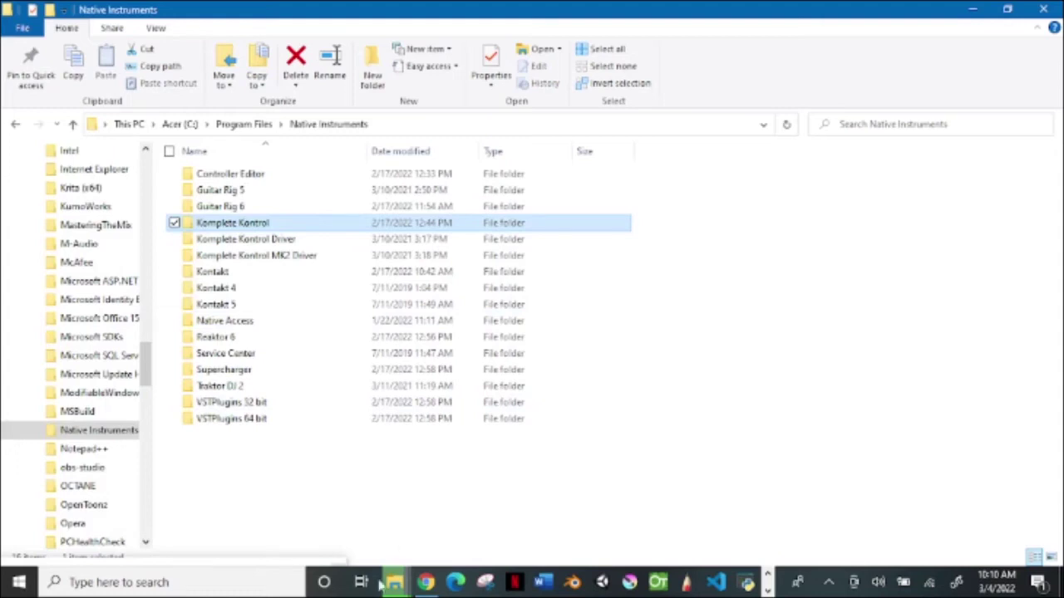
# - Switch to Chrome, download the Windows version of Native Access, and show the downloaded zip in its folder
pyautogui.click(425, 582)
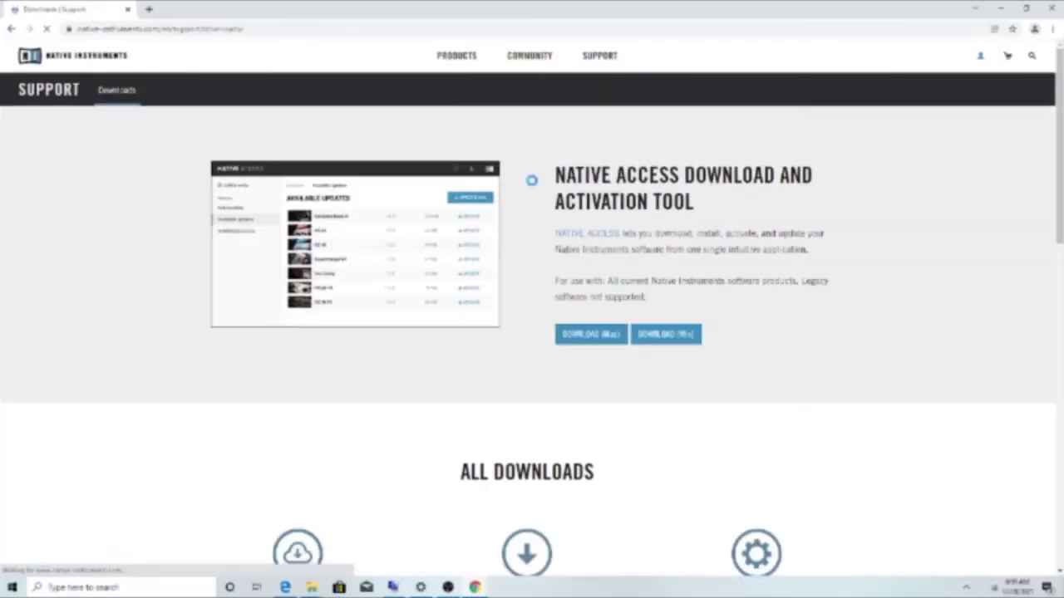
pyautogui.click(680, 335)
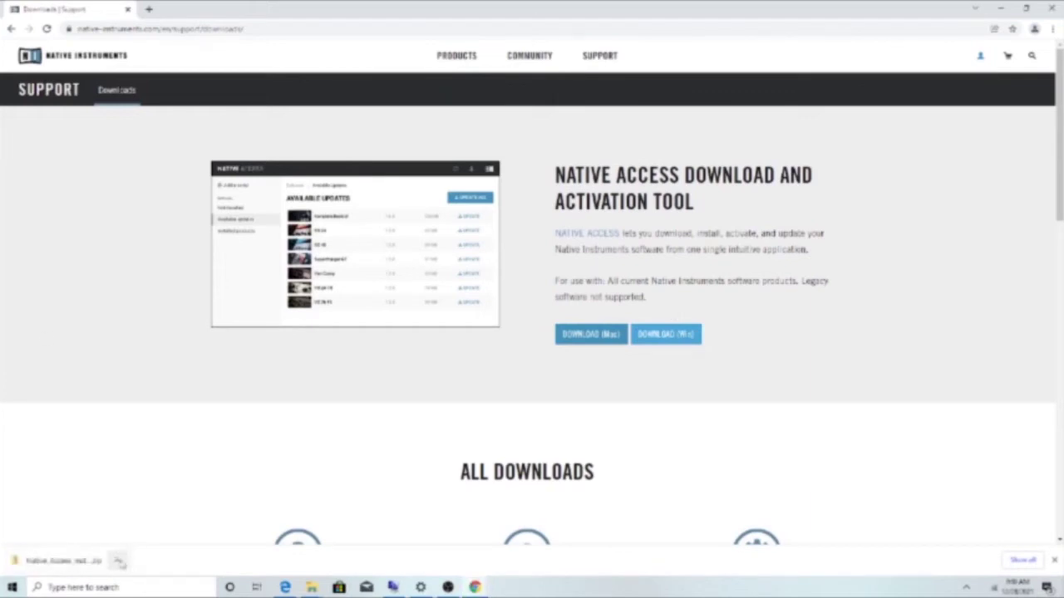
pyautogui.click(117, 561)
pyautogui.click(153, 522)
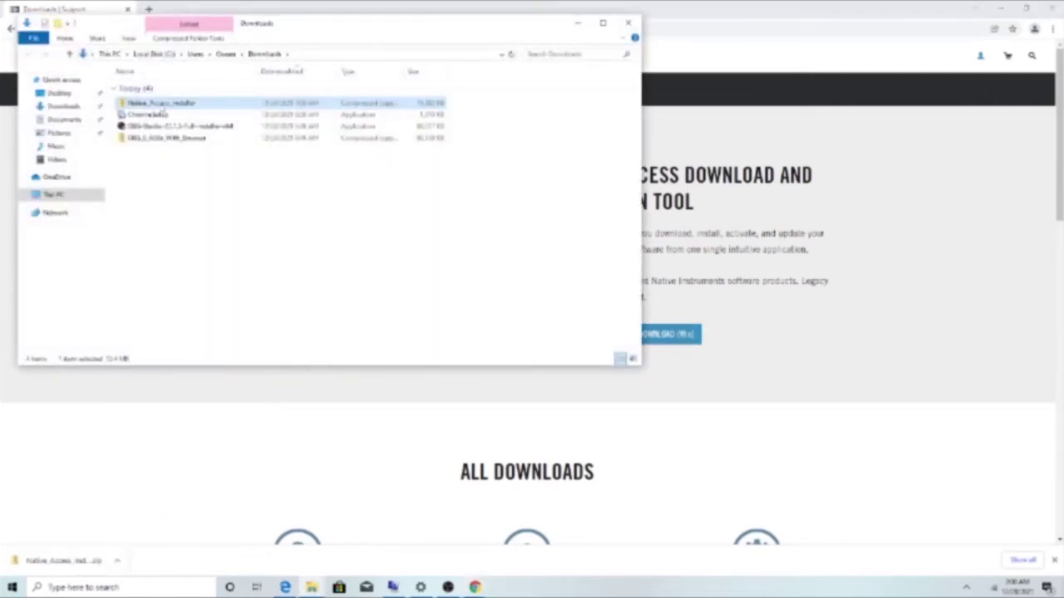
# - Extract the Native_Access_Installer zip file to its default folder in Downloads
pyautogui.rightClick(162, 104)
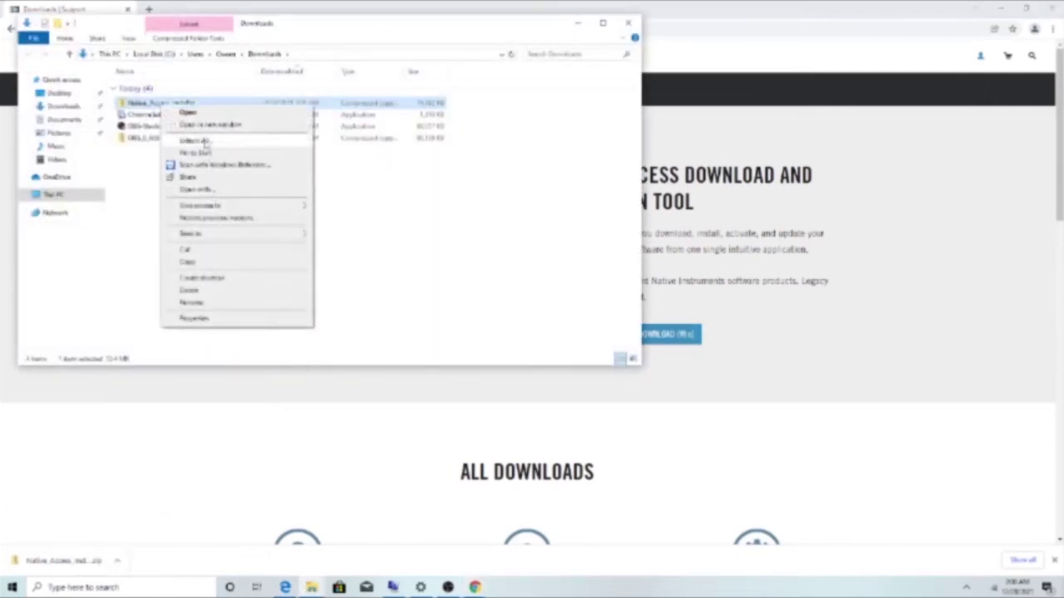
pyautogui.click(202, 142)
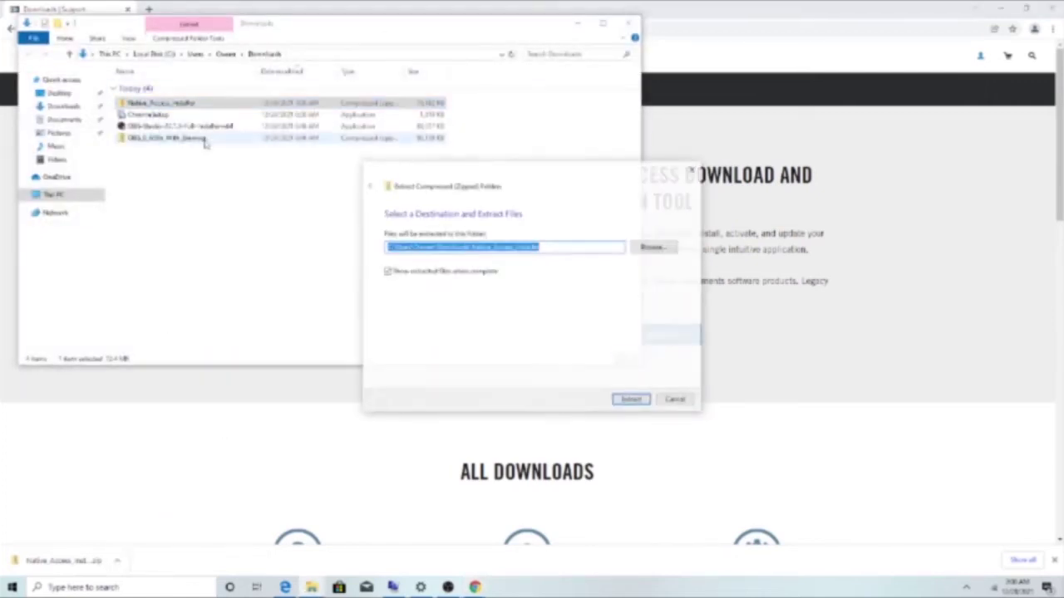
pyautogui.click(632, 400)
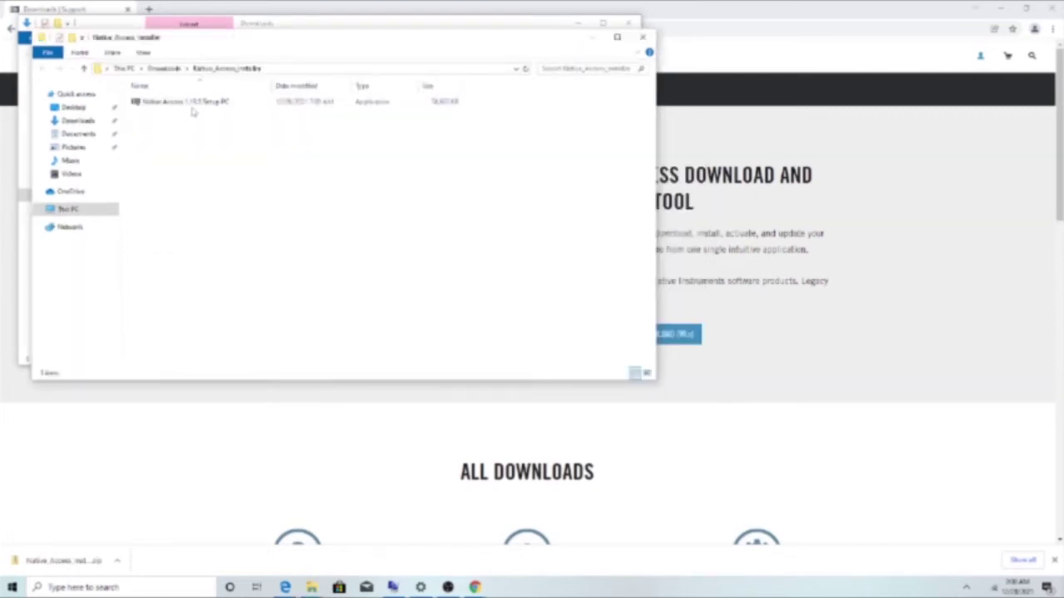
# - Run the extracted Native Access setup and complete the installation wizard with its default settings
pyautogui.click(196, 101)
pyautogui.doubleClick(196, 102)
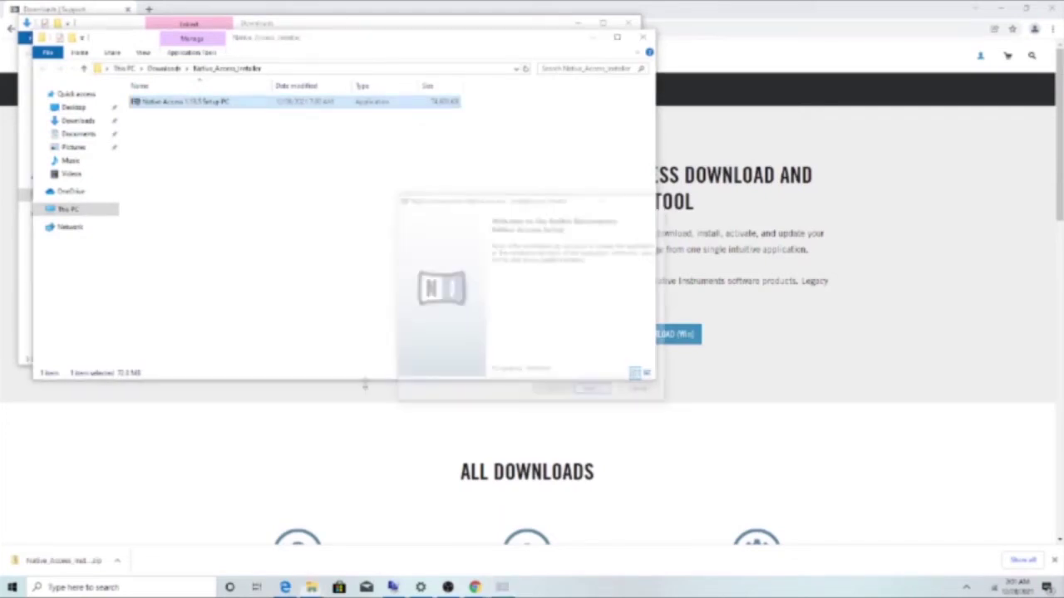
pyautogui.click(593, 393)
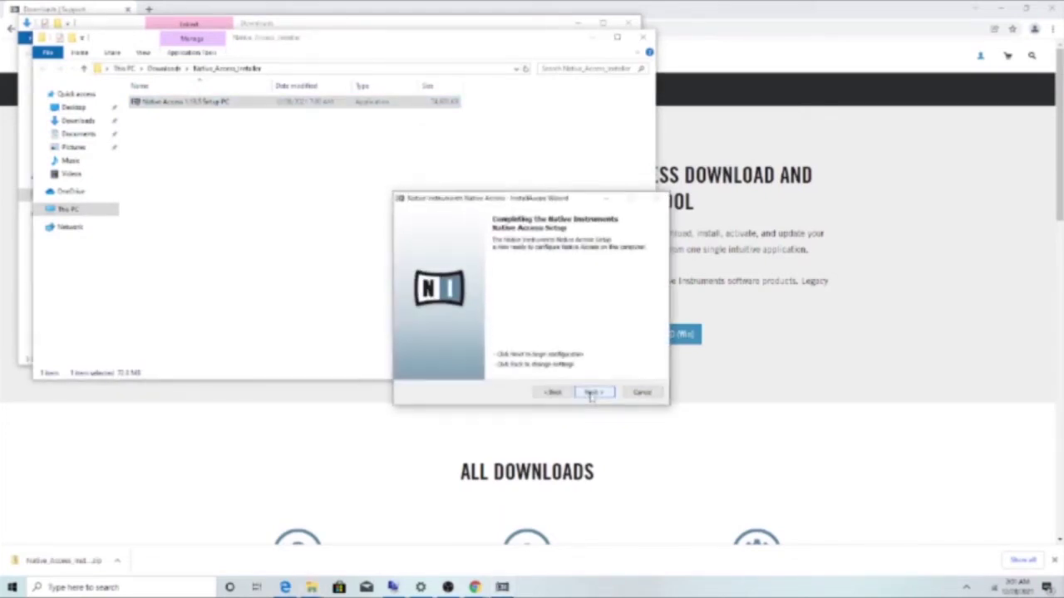
pyautogui.click(592, 394)
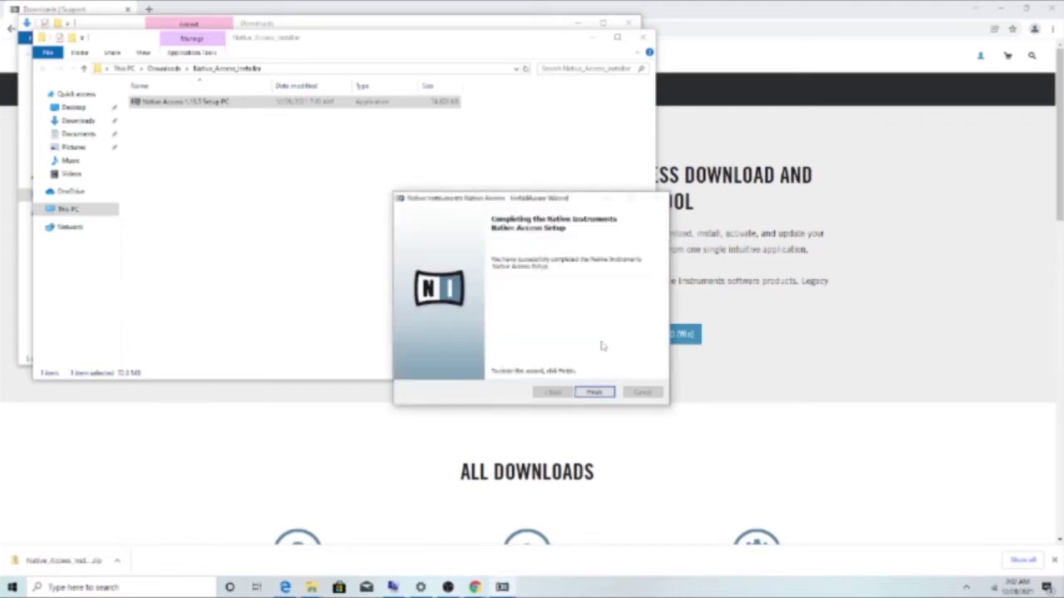
pyautogui.click(594, 393)
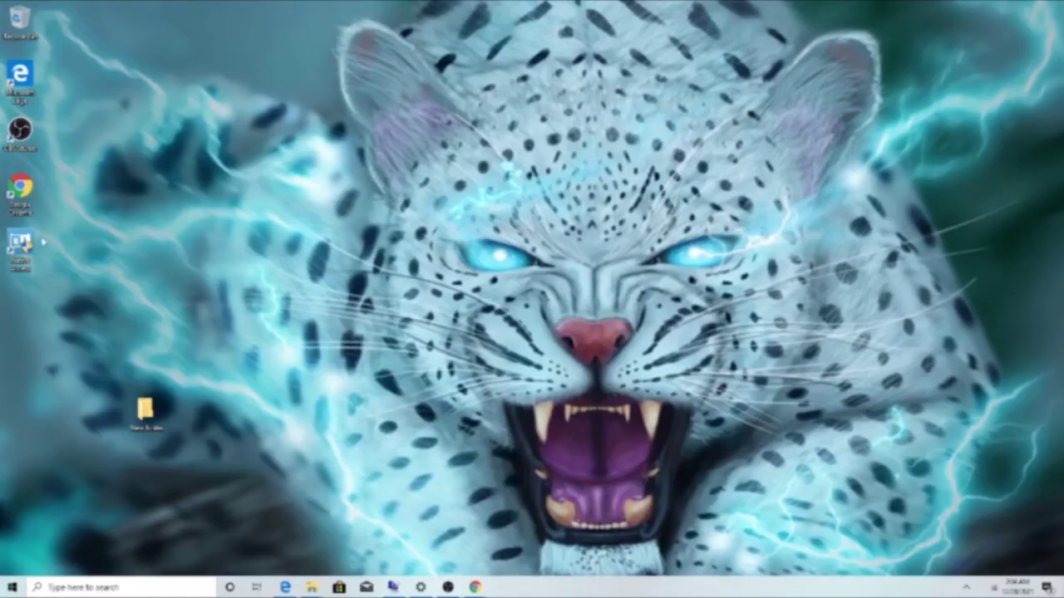
# - Launch and update Native Access, and log in with the Native ID account details
pyautogui.doubleClick(41, 241)
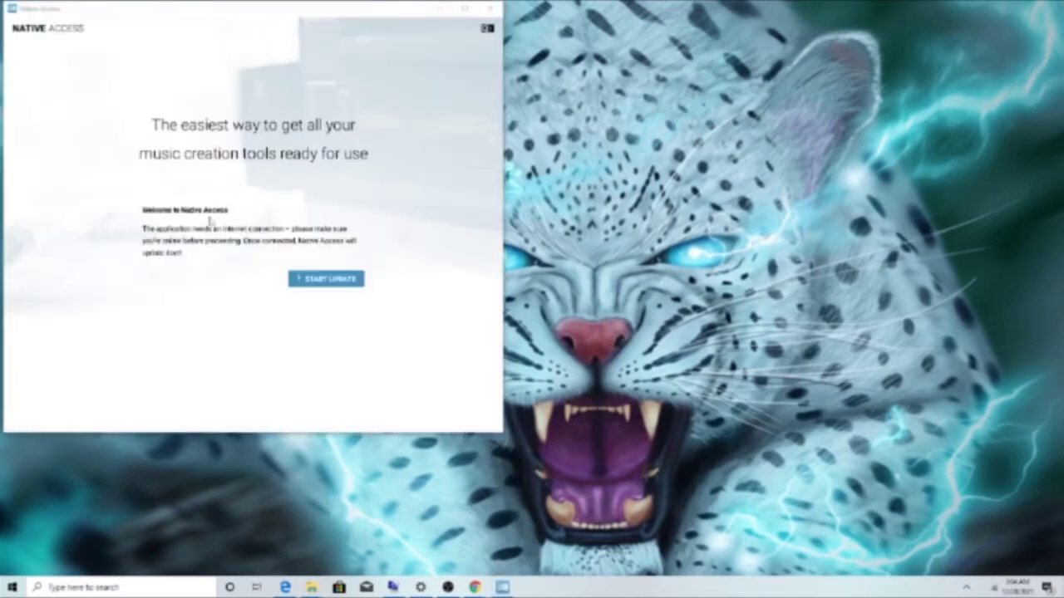
pyautogui.click(333, 281)
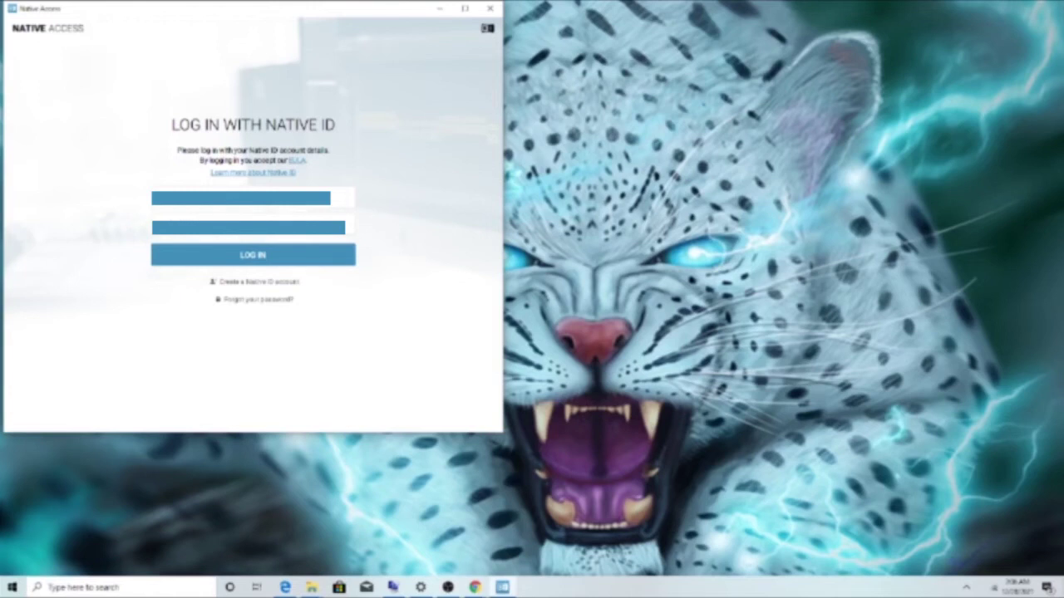
pyautogui.click(279, 257)
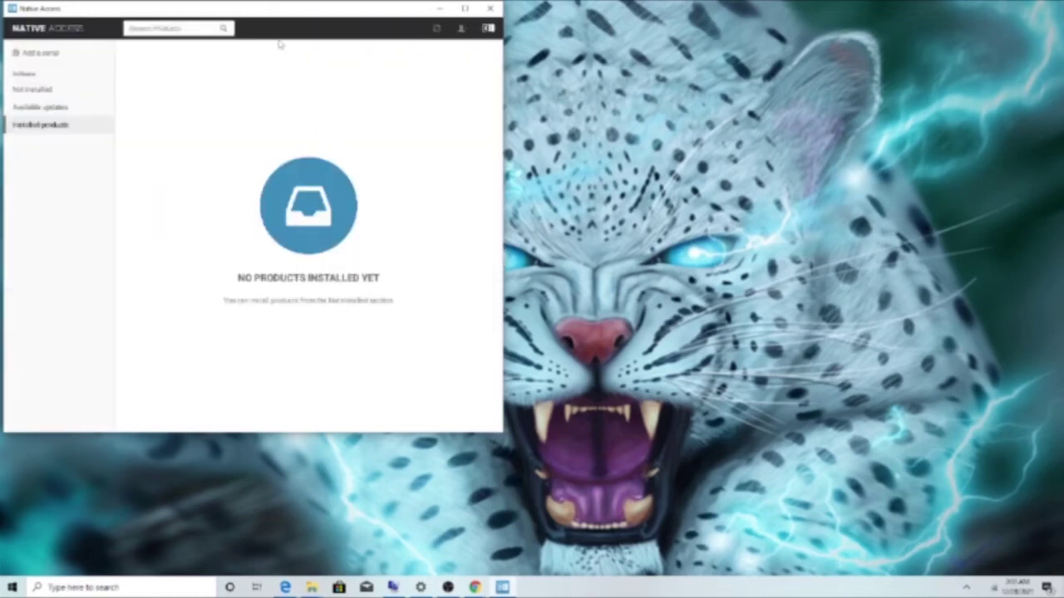
# - List the products that are not installed and widen the Native Access window to show more of them
pyautogui.moveTo(291, 12); pyautogui.dragTo(468, 36)
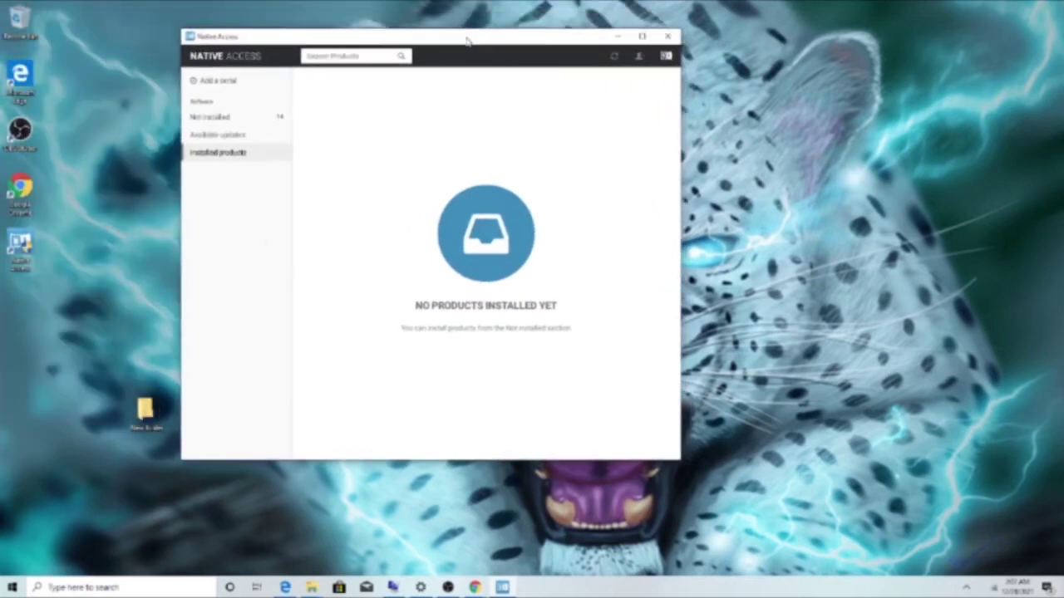
pyautogui.click(211, 117)
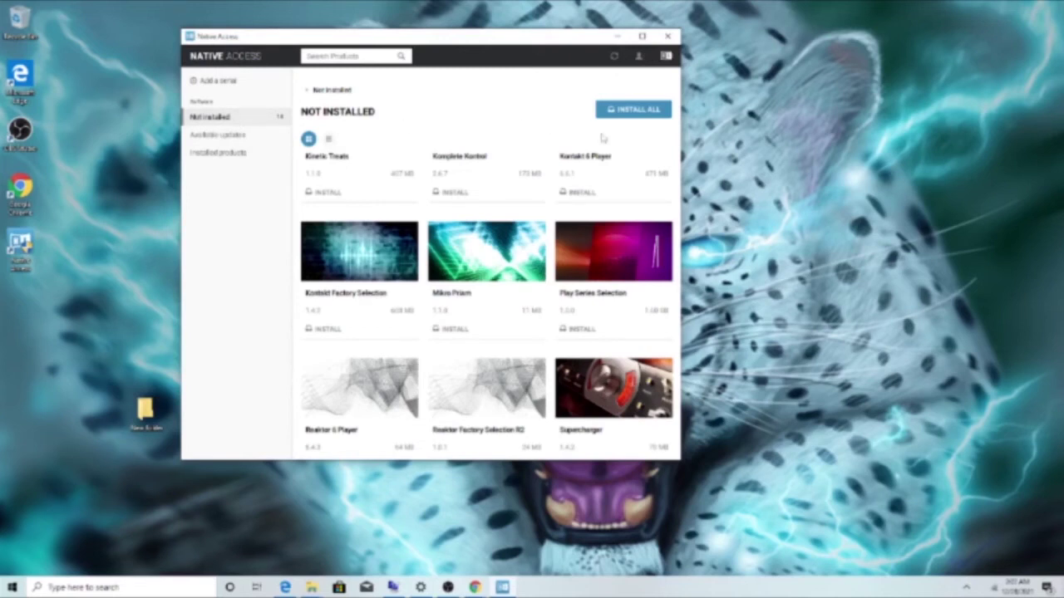
pyautogui.moveTo(680, 155); pyautogui.dragTo(888, 154)
# - Browse the not-installed products and start installing Twenty Five
pyautogui.scroll(-2, 564, 204)
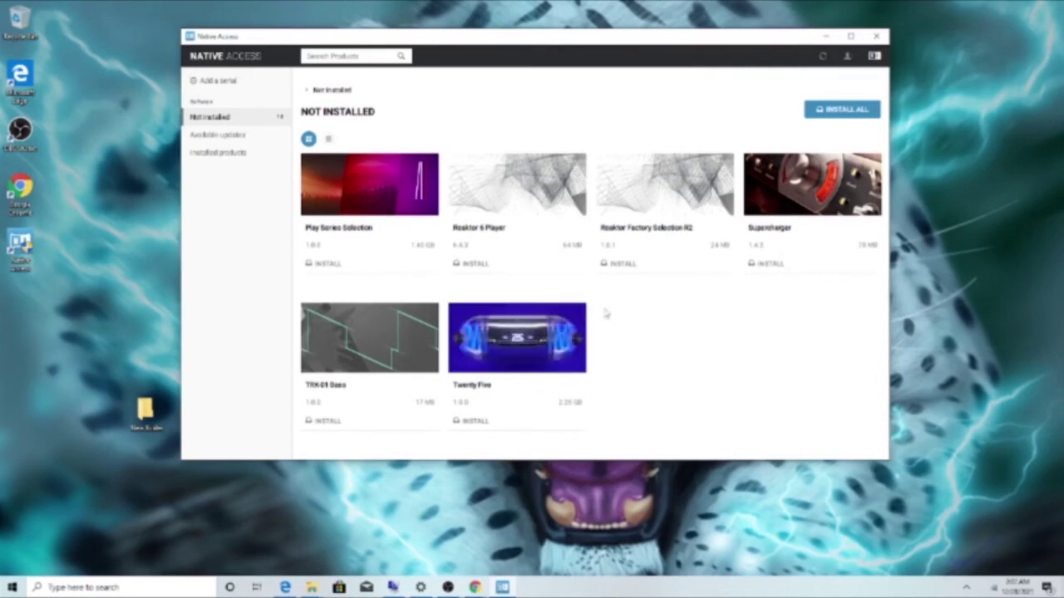
pyautogui.scroll(2, 604, 309)
pyautogui.scroll(2, 605, 309)
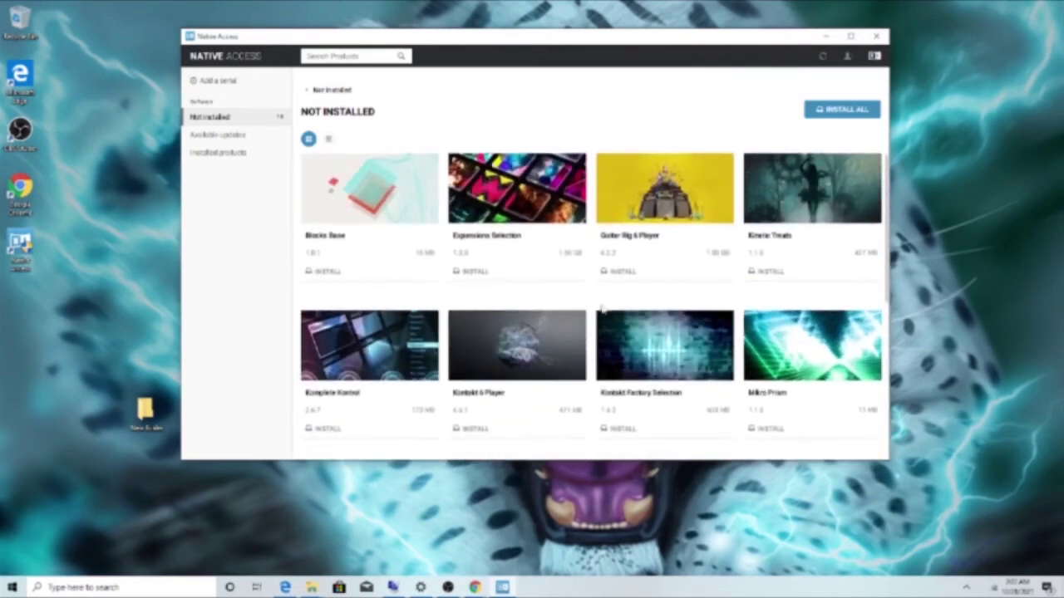
pyautogui.scroll(-4, 605, 309)
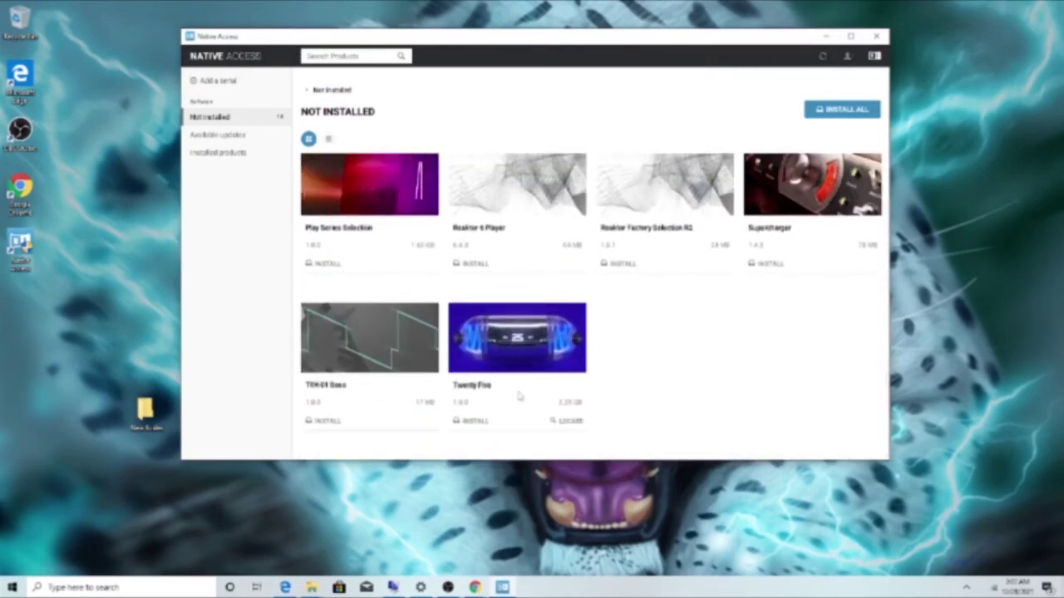
pyautogui.click(475, 422)
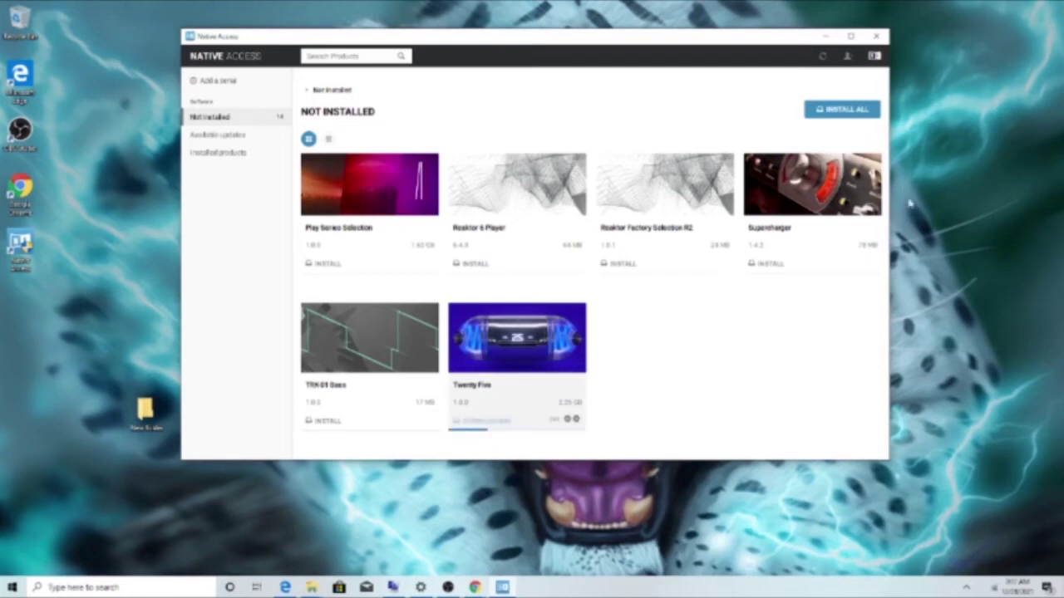
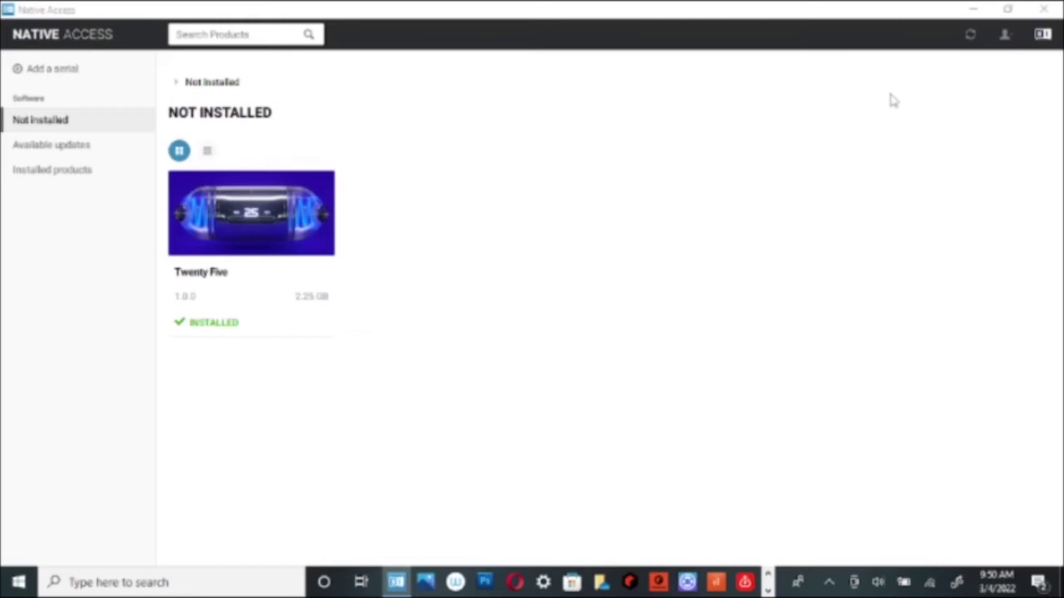
pyautogui.click(768, 587)
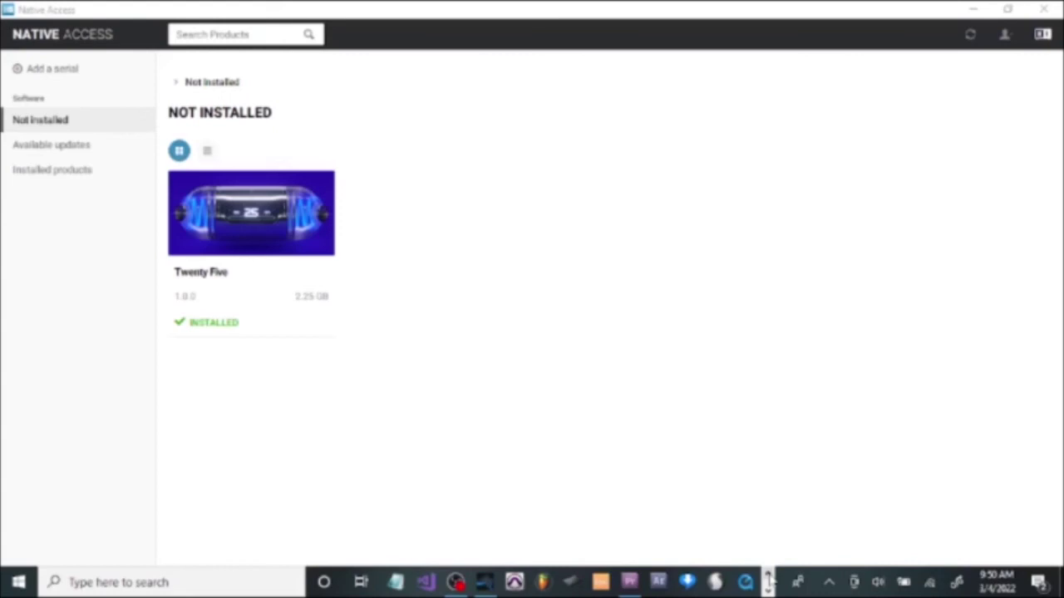
pyautogui.click(638, 247)
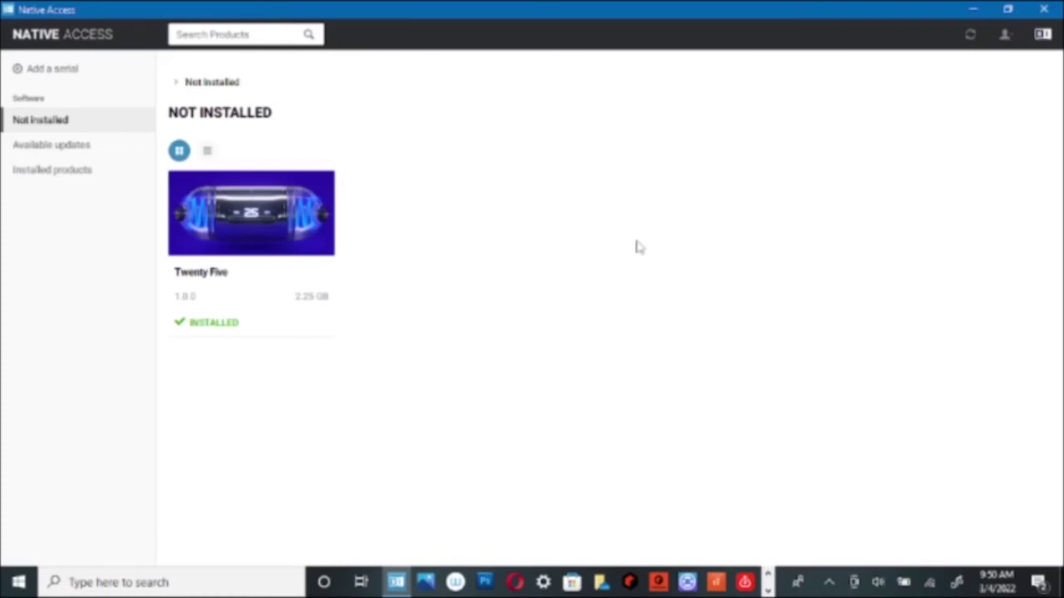
# - Open the list of installed products in Native Access and preview the Expansions Selection description
pyautogui.click(51, 169)
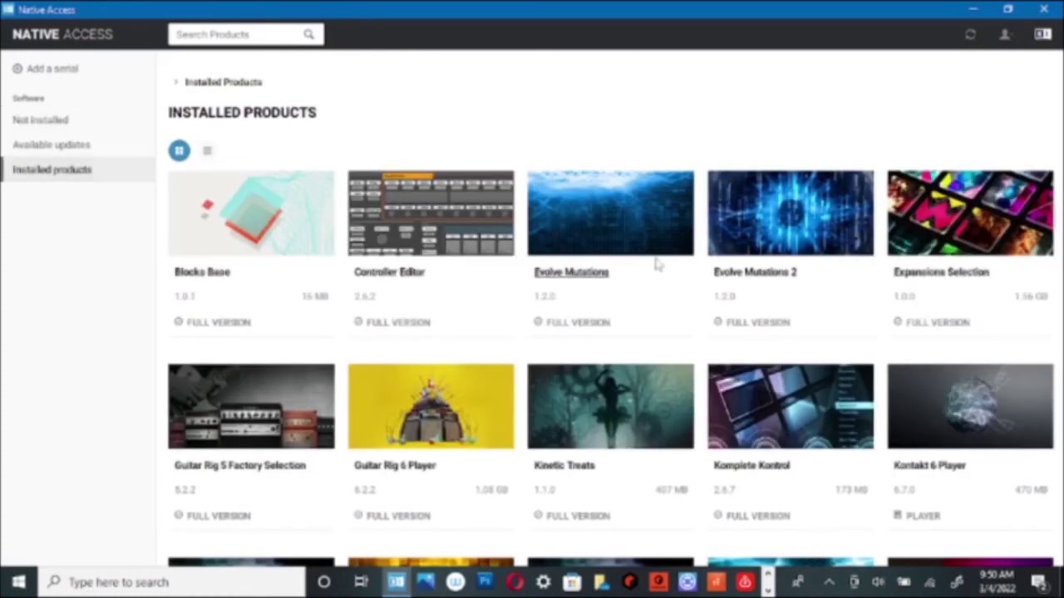
pyautogui.moveTo(892, 211)
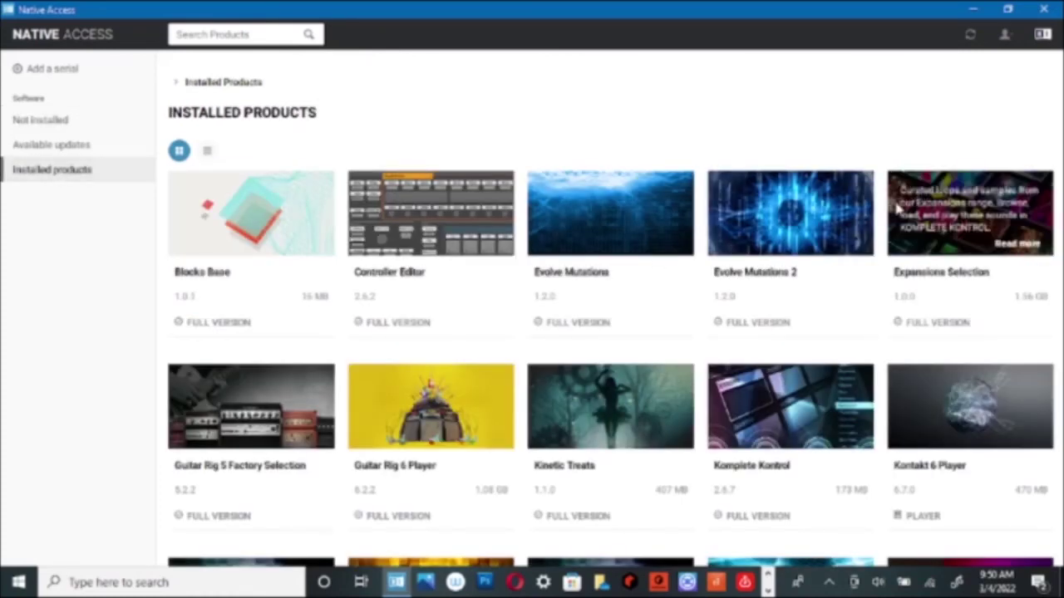
# - Look through the installed products in Native Access down to the TRK-01 Bass and Twenty Five entries
pyautogui.moveTo(995, 421)
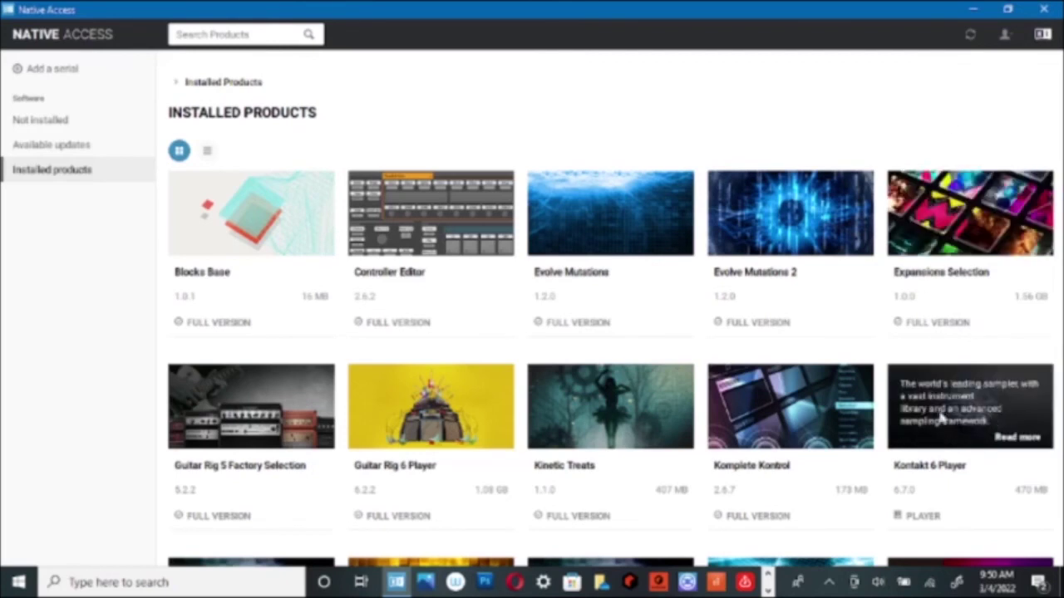
pyautogui.scroll(-2, 785, 363)
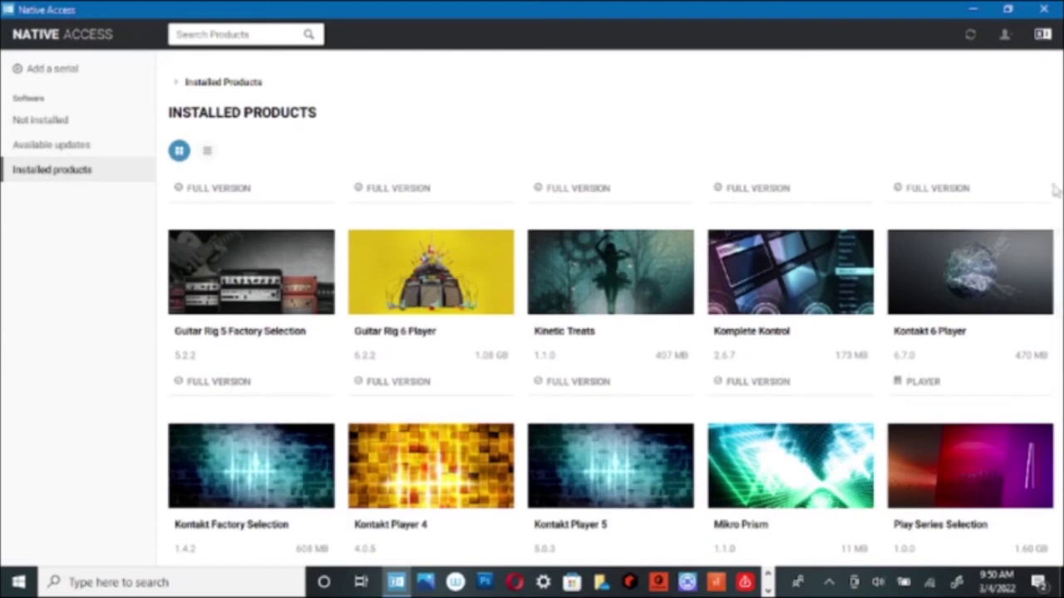
pyautogui.moveTo(1058, 261); pyautogui.dragTo(1059, 422)
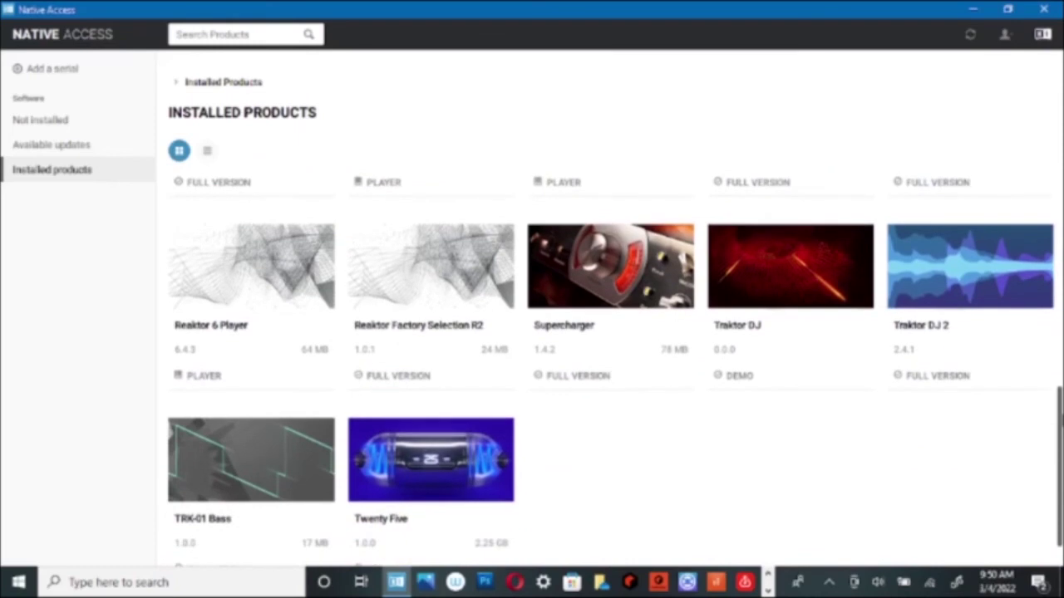
pyautogui.moveTo(315, 480)
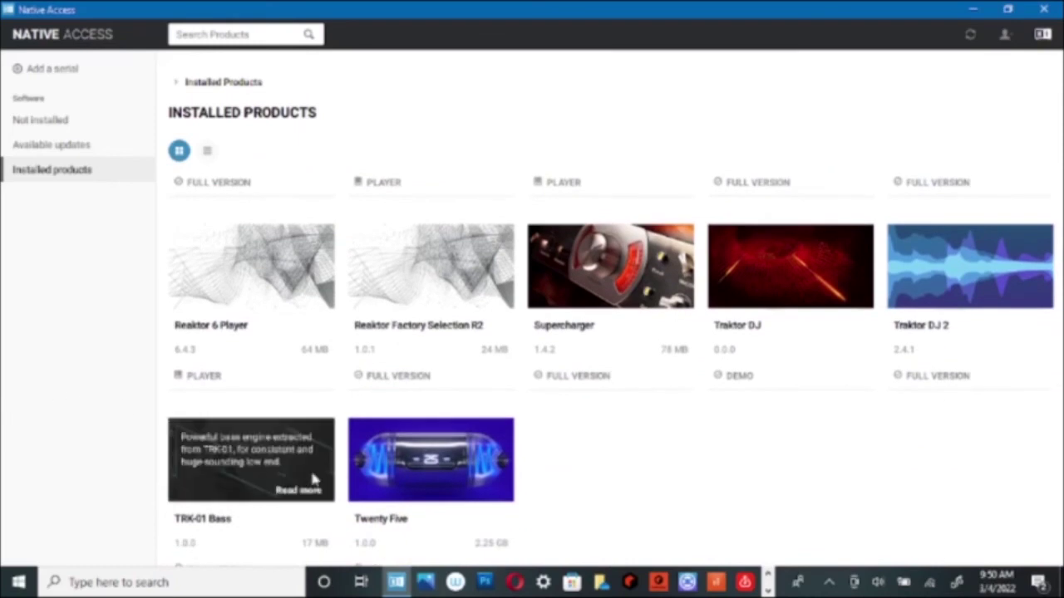
pyautogui.moveTo(363, 482)
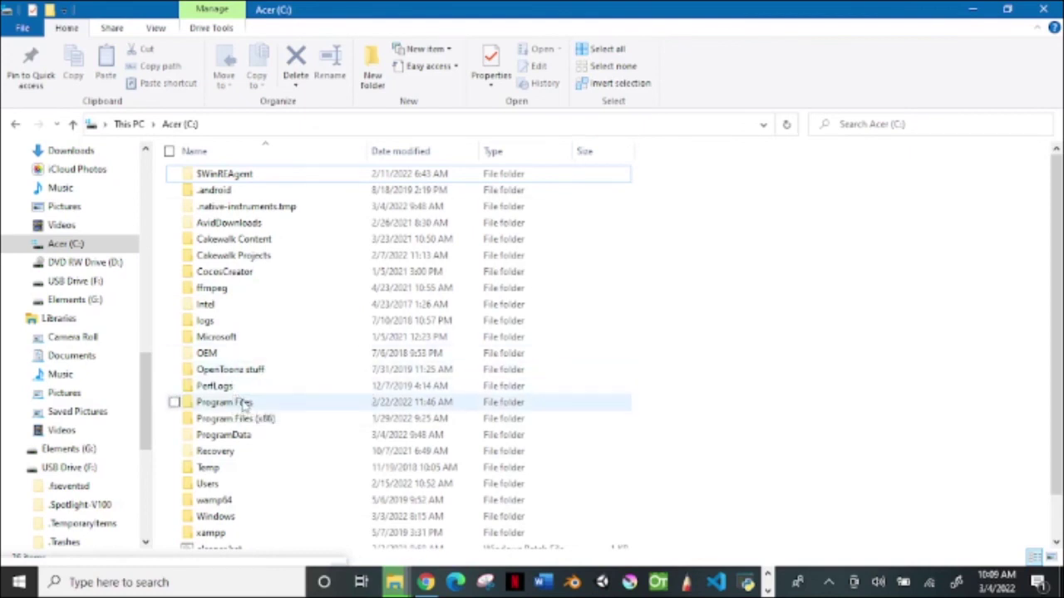
# - Open the Native Instruments folder inside Program Files on the C: drive and maximize its window
pyautogui.doubleClick(243, 404)
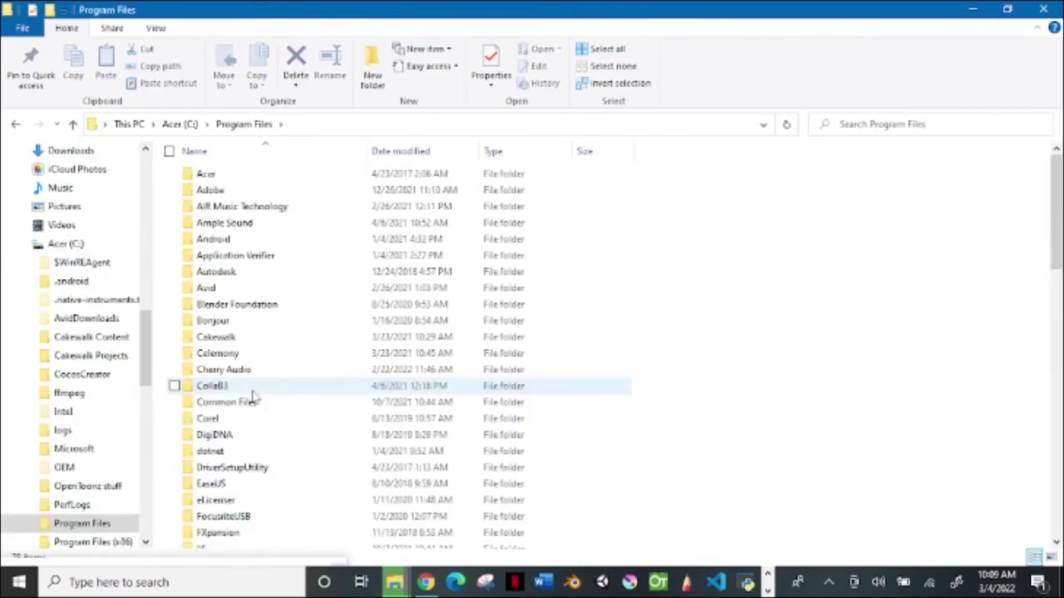
pyautogui.moveTo(1057, 179); pyautogui.dragTo(1059, 287)
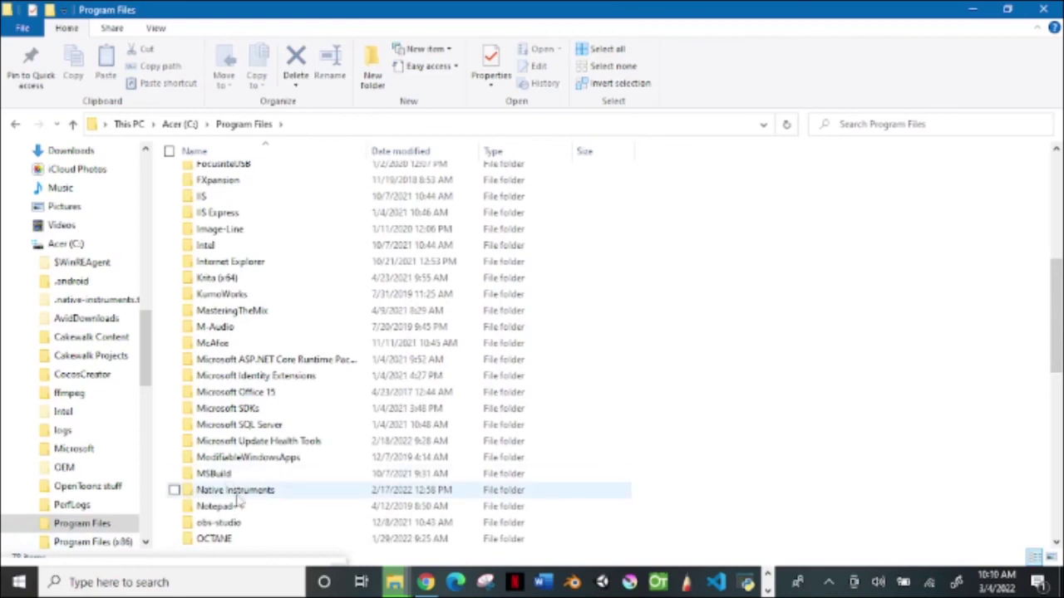
pyautogui.click(201, 492)
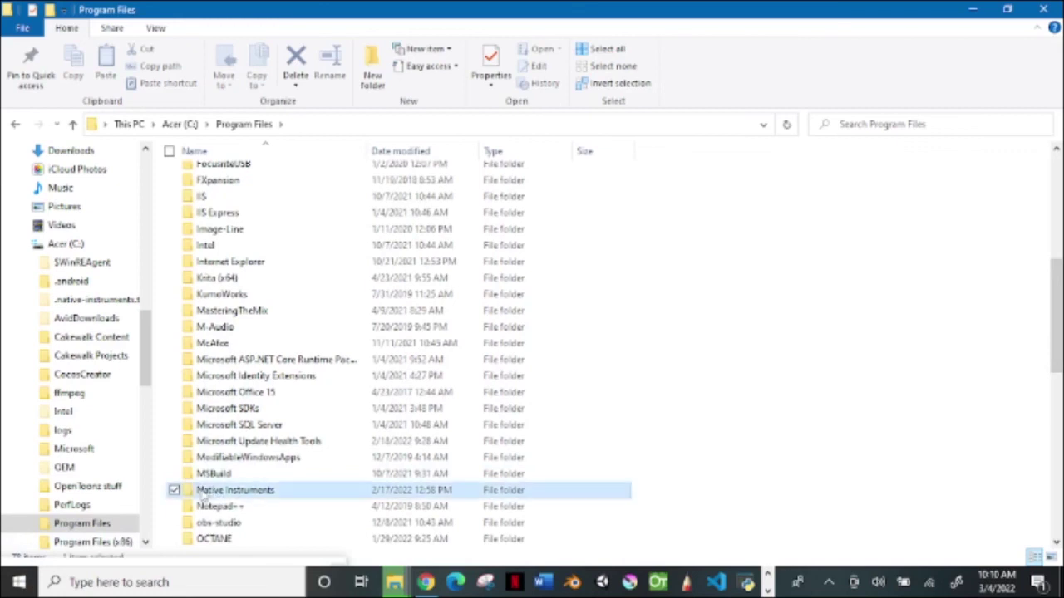
pyautogui.doubleClick(201, 492)
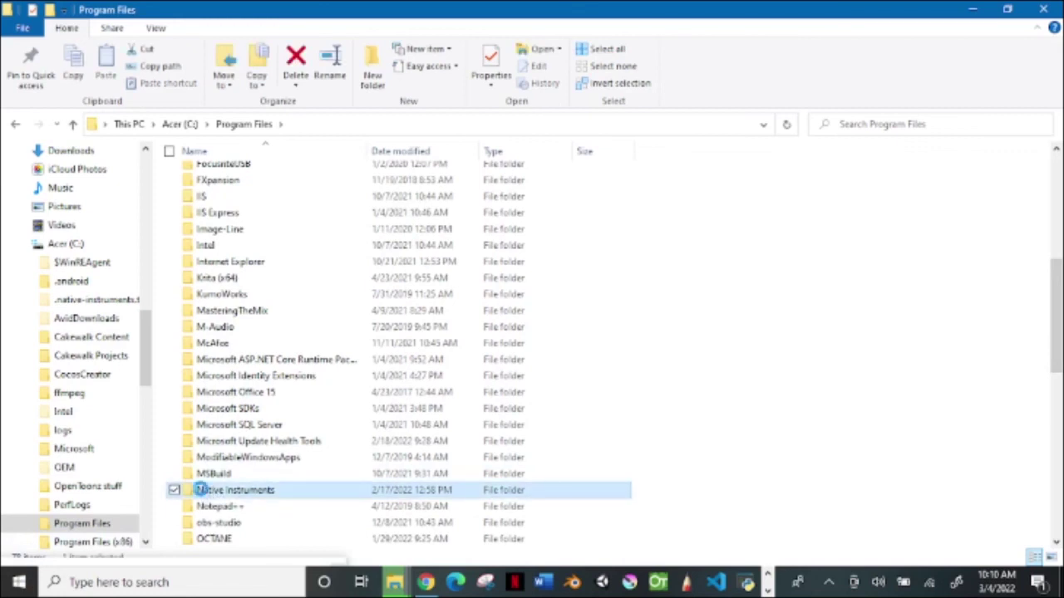
pyautogui.doubleClick(235, 490)
pyautogui.doubleClick(877, 9)
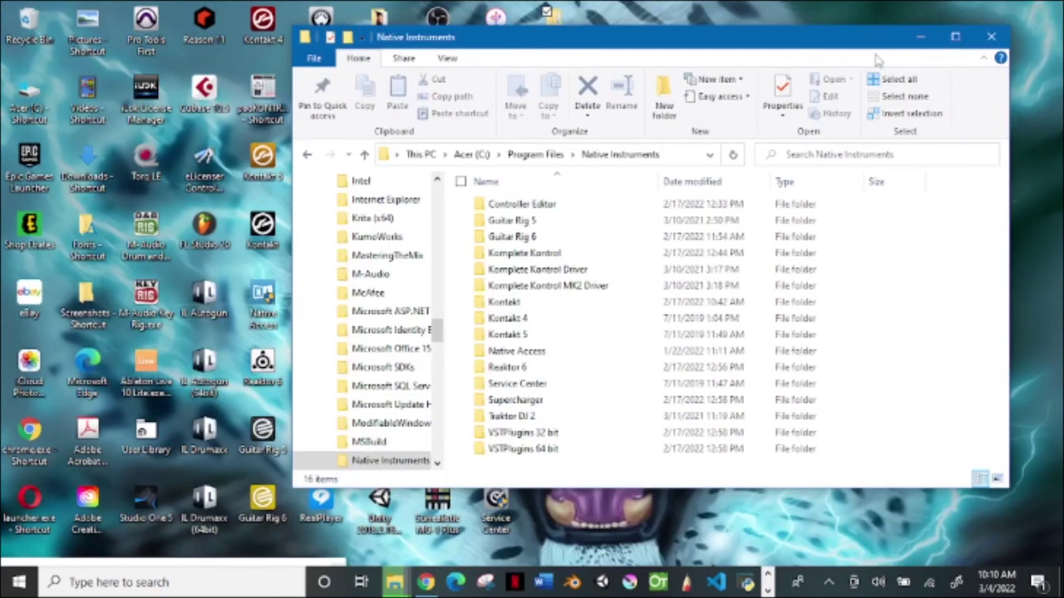
pyautogui.click(953, 39)
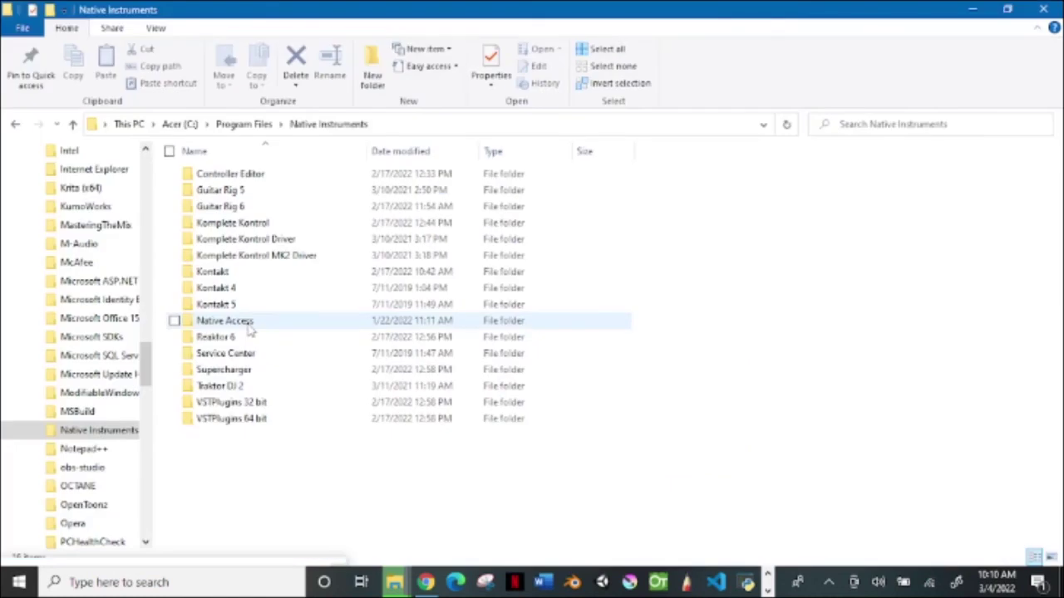
# - Show the available actions for the Native Access folder and dismiss them without choosing one
pyautogui.click(248, 324)
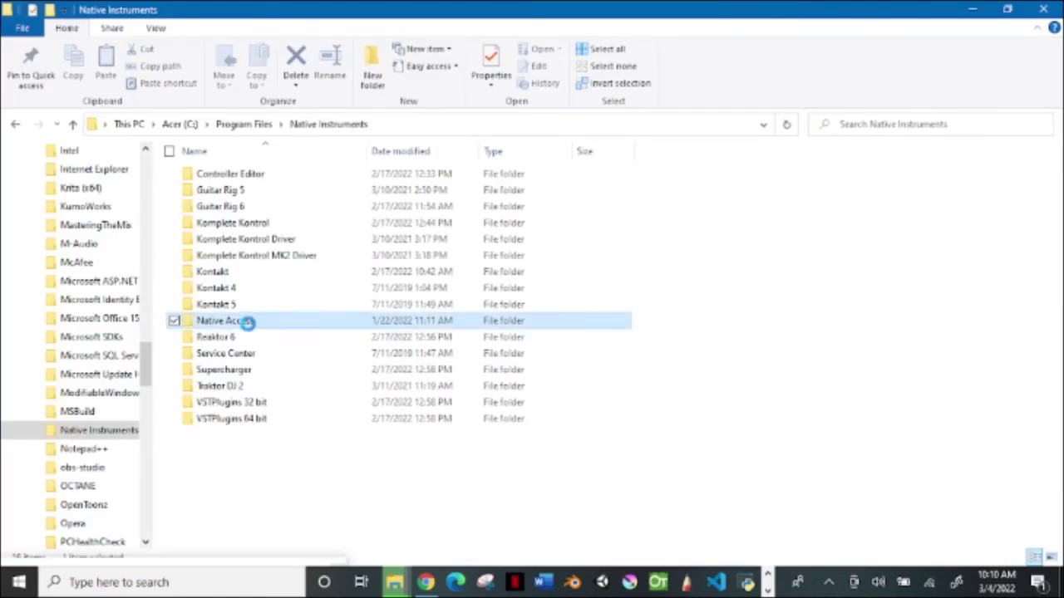
pyautogui.rightClick(248, 323)
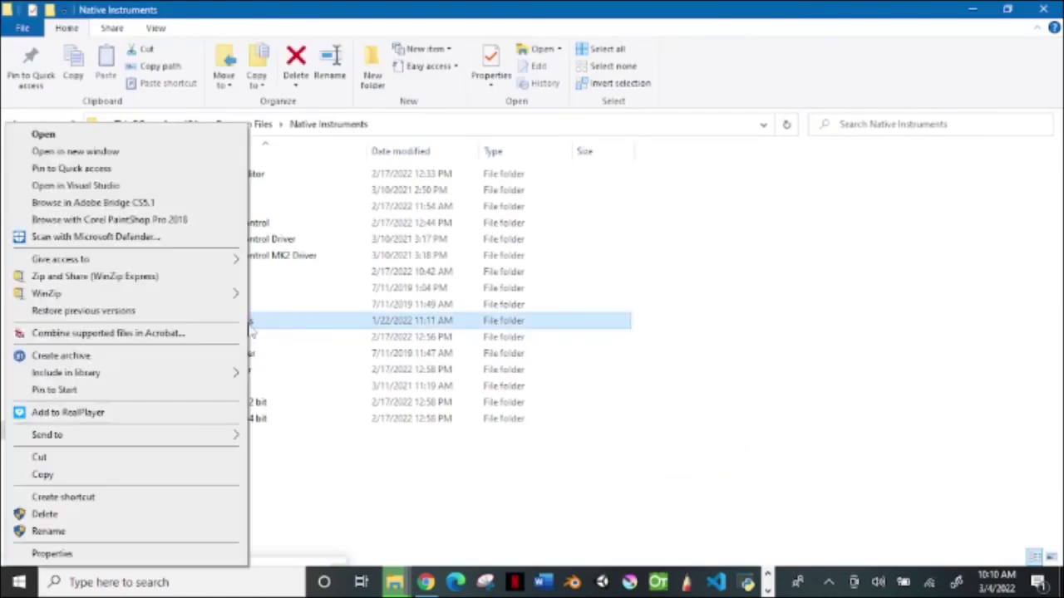
pyautogui.click(604, 232)
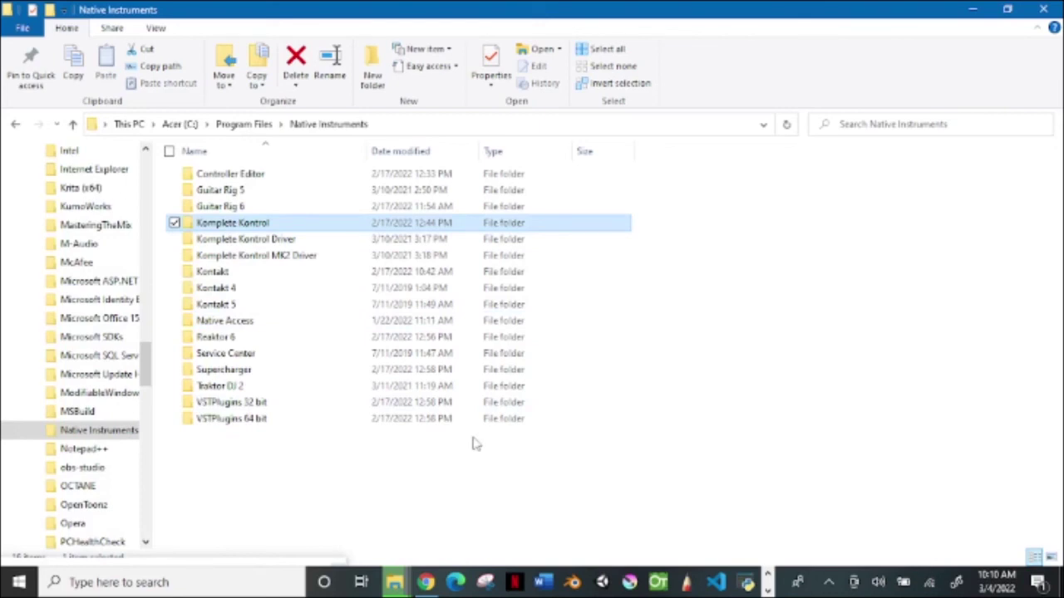
# - Switch to Chrome, close the Google search results page, and open the Products page of the Native Instruments site
pyautogui.click(425, 582)
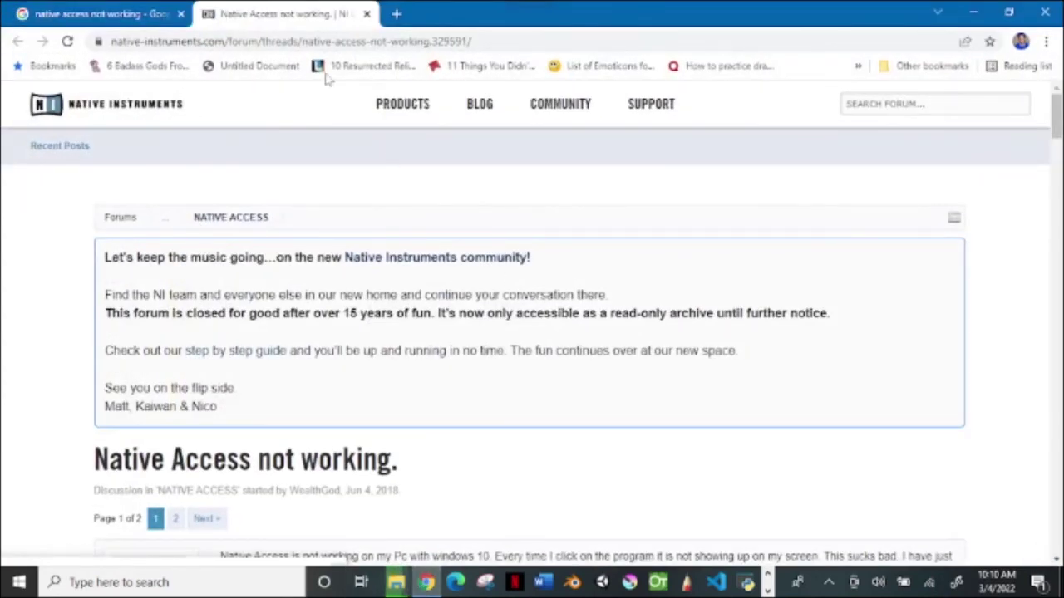
pyautogui.click(180, 14)
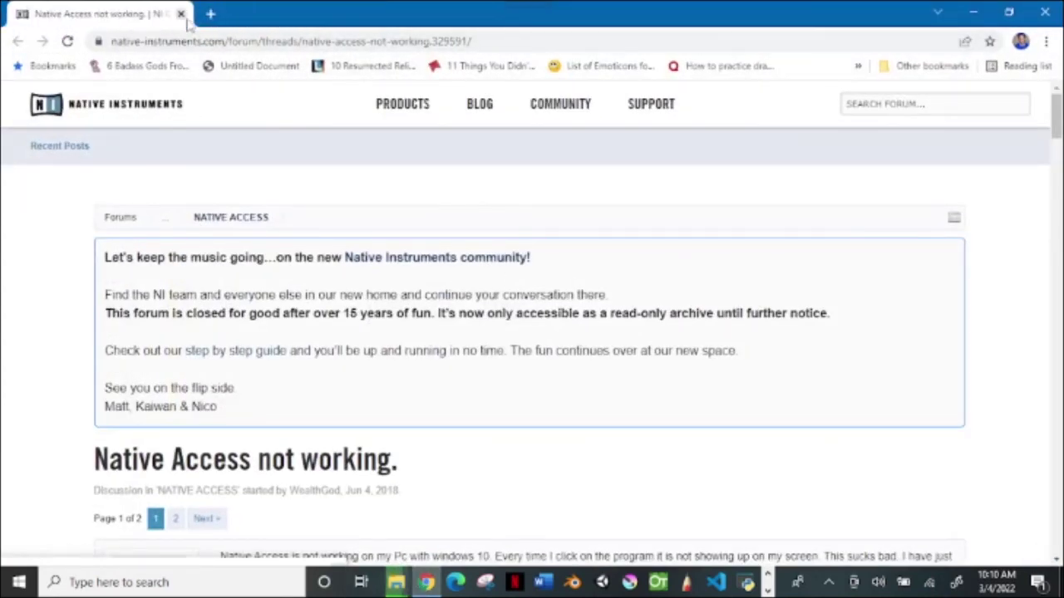
pyautogui.click(383, 114)
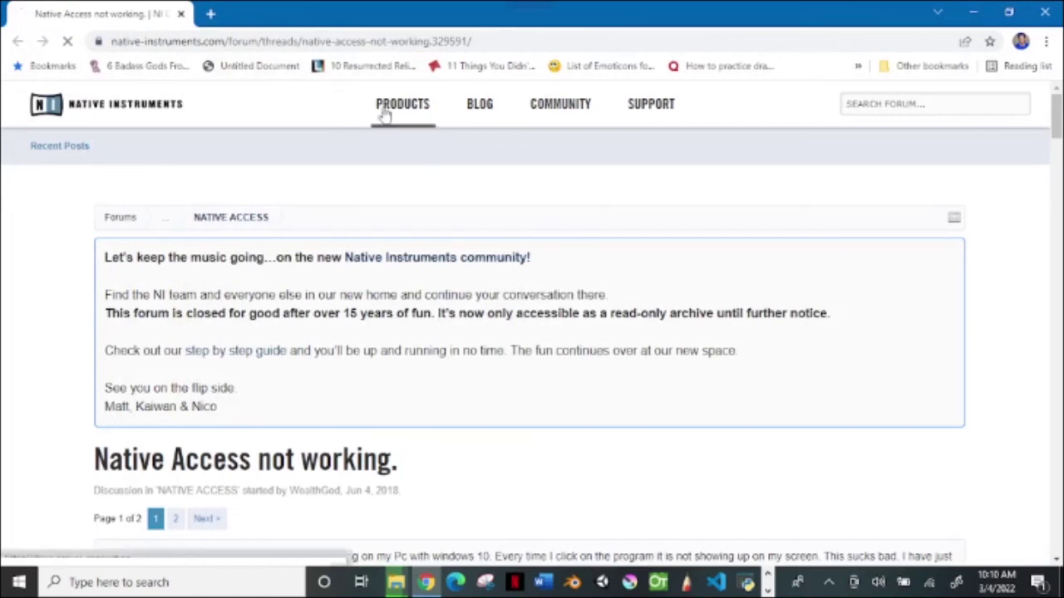